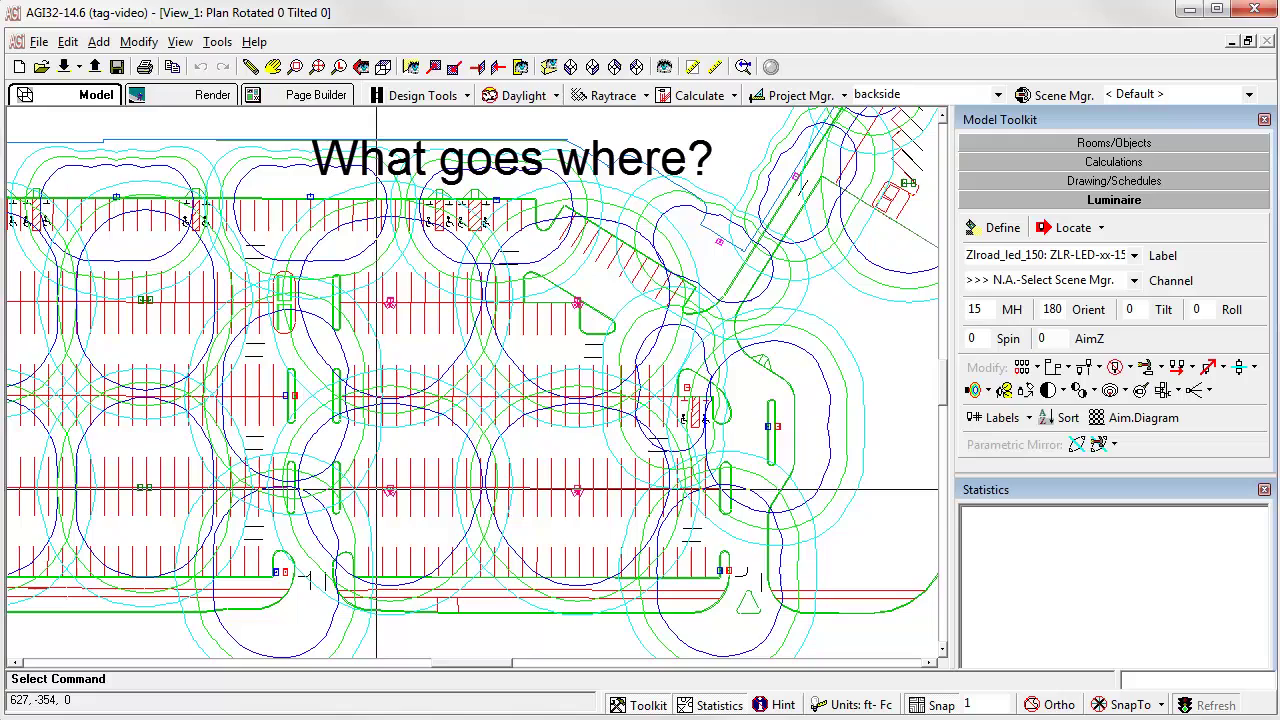
Zoom the plan in on the blue and red luminaire pair at the end of a parking row
scroll(384, 483, up, 2)
scroll(473, 383, up, 3)
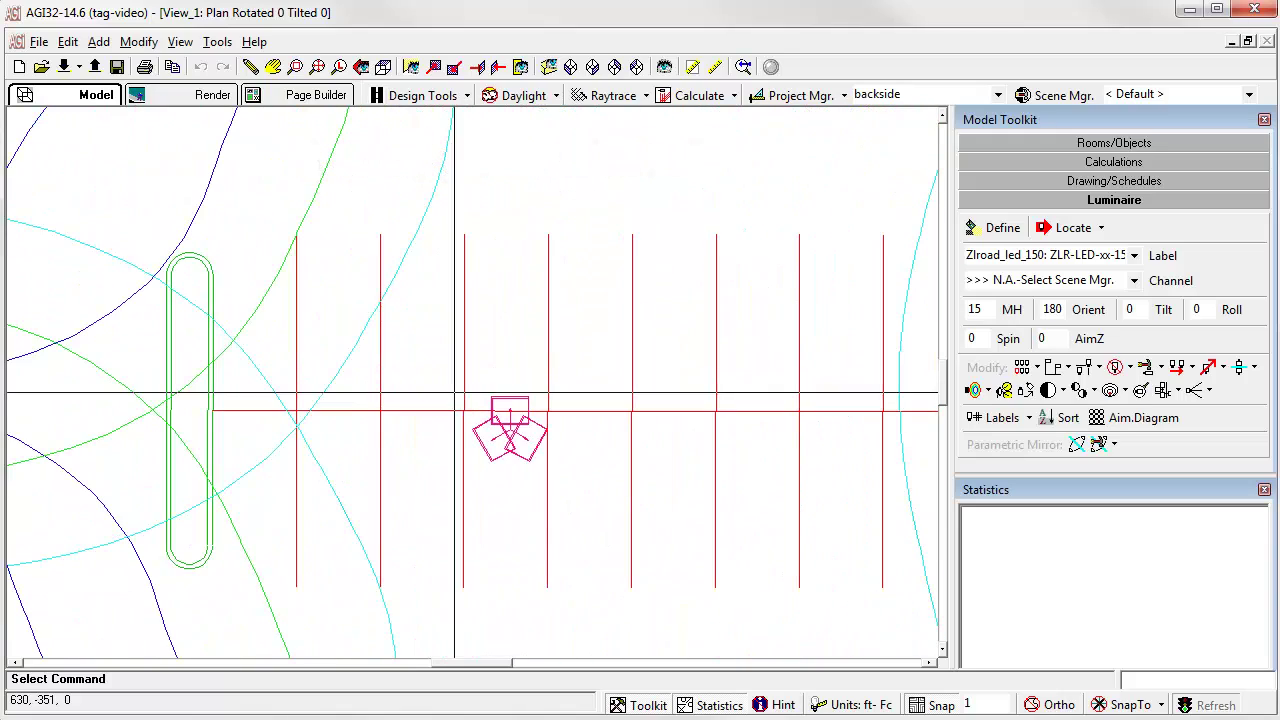
scroll(394, 428, down, 3)
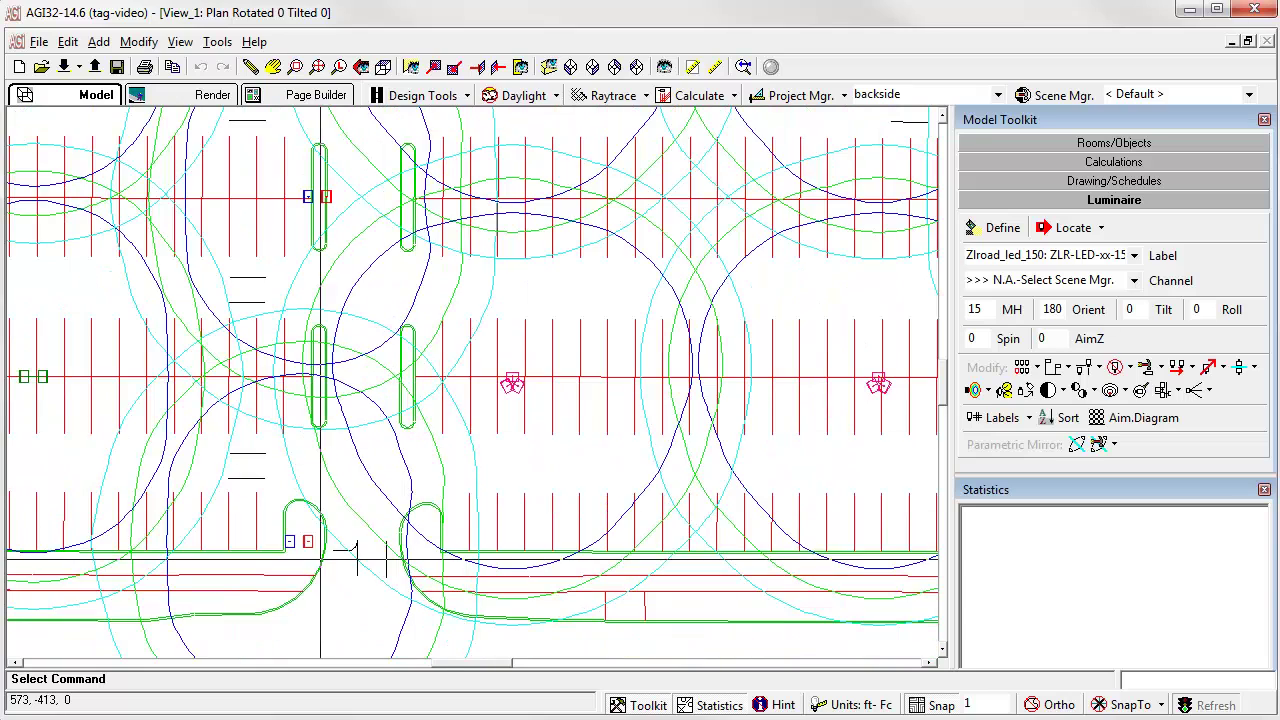
scroll(473, 383, up, 3)
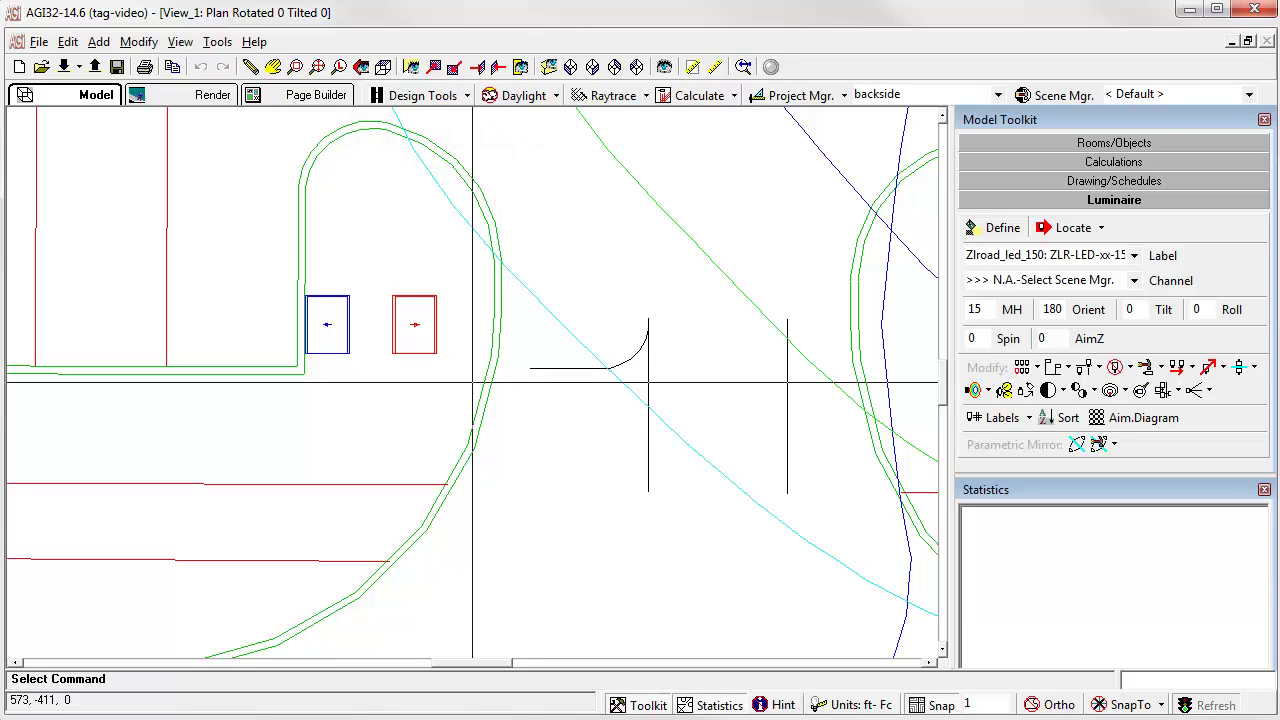
double_click(652, 322)
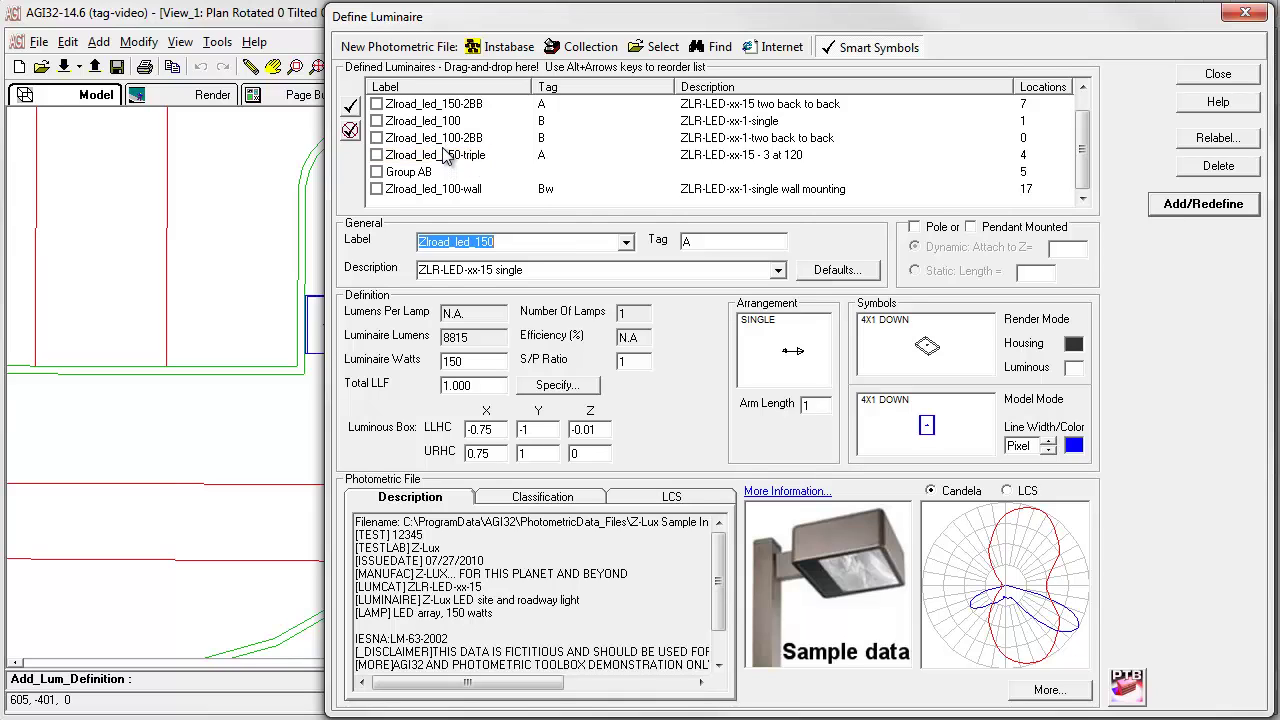
click(1082, 87)
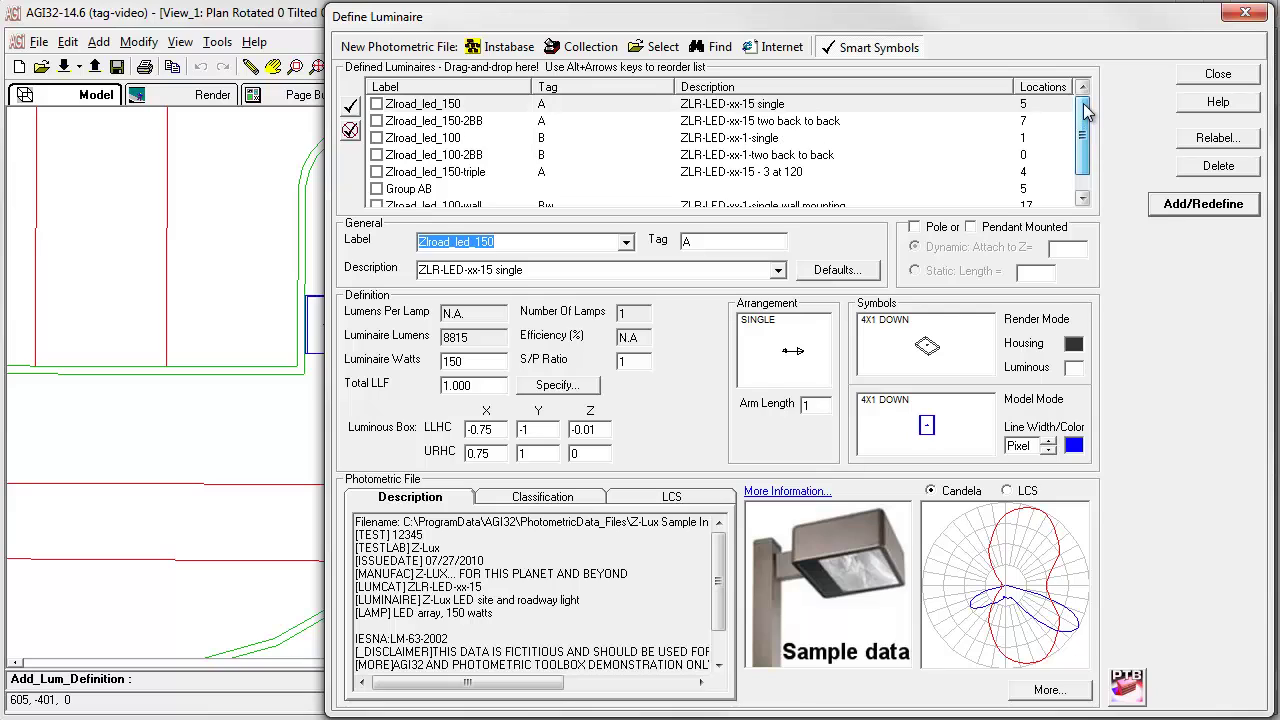
click(465, 105)
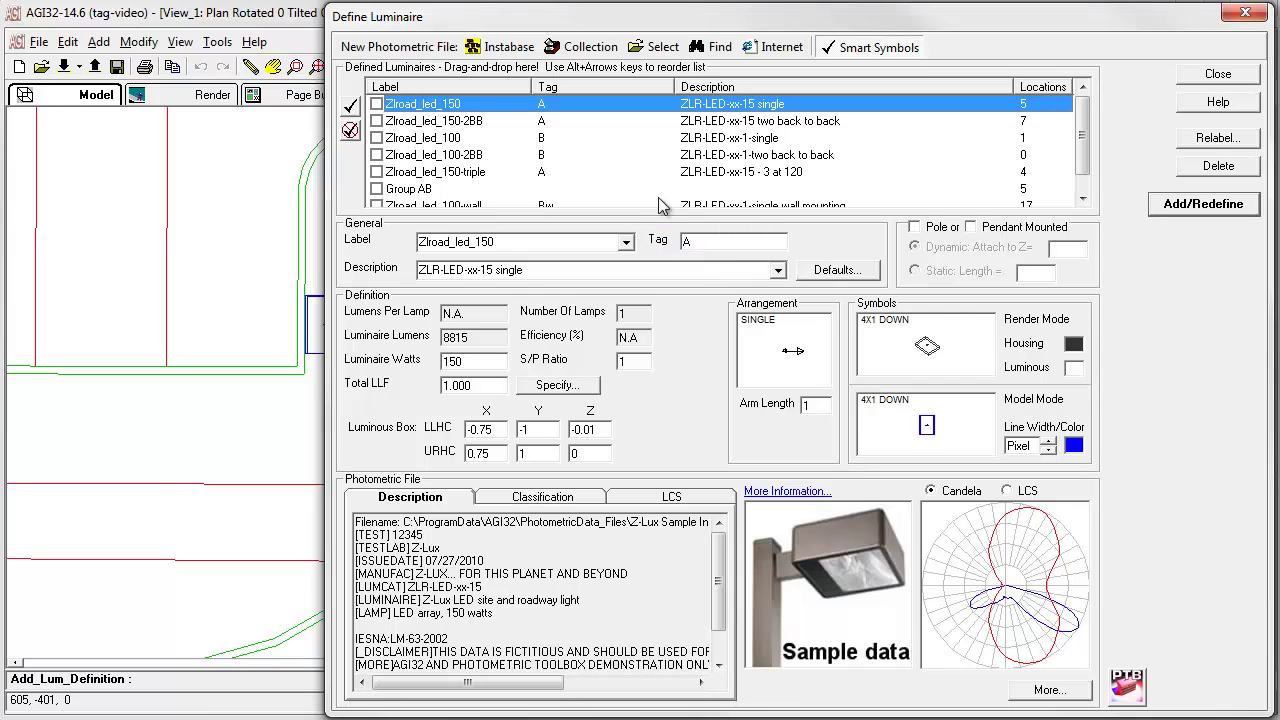
click(480, 140)
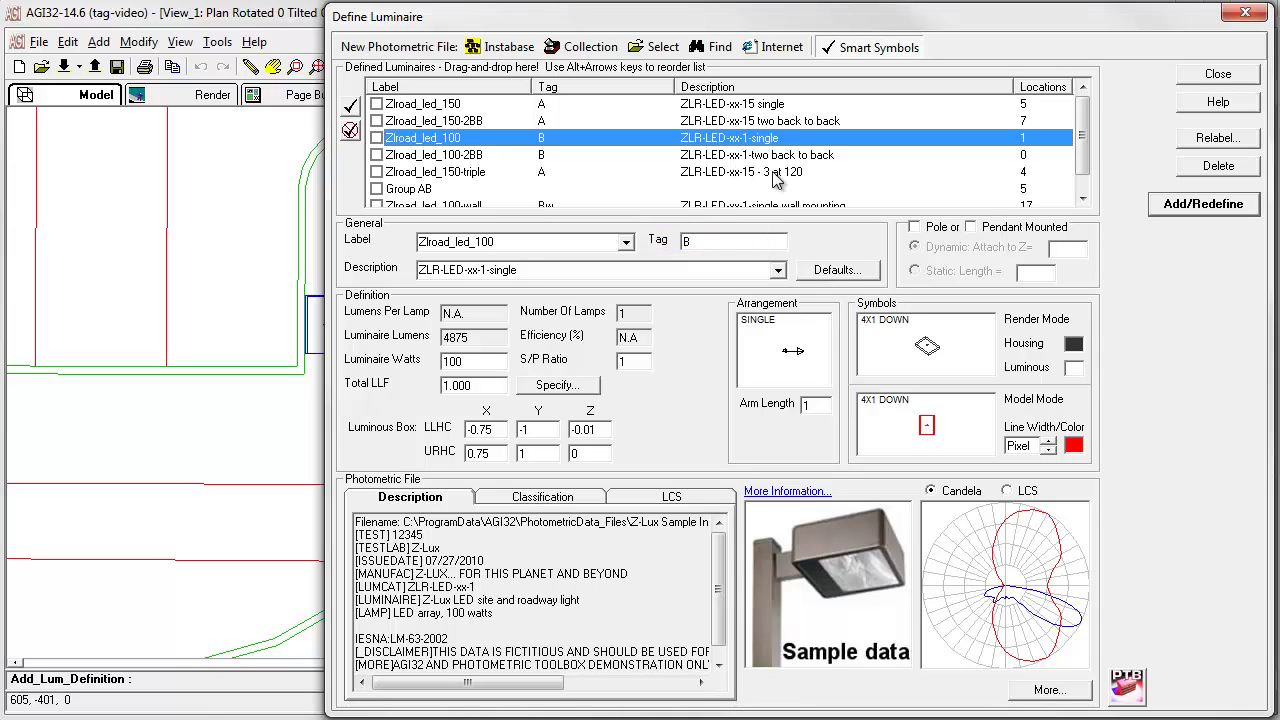
click(1082, 198)
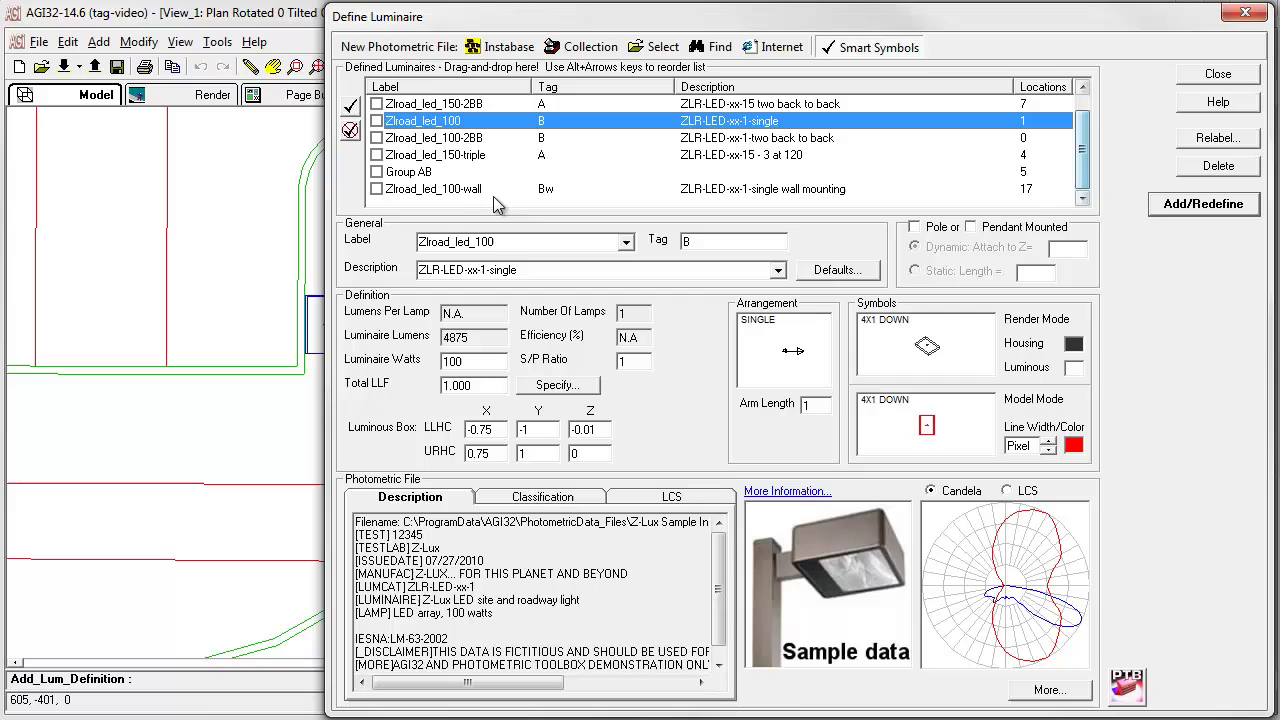
click(456, 193)
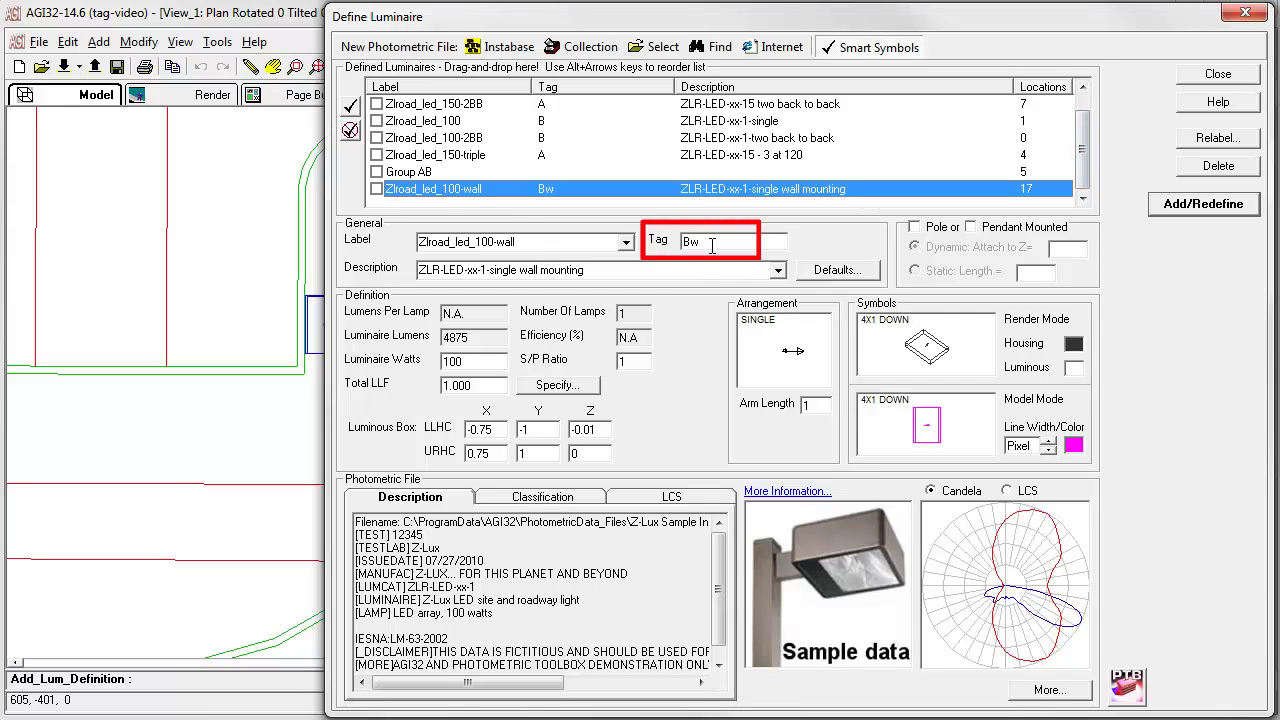
click(414, 174)
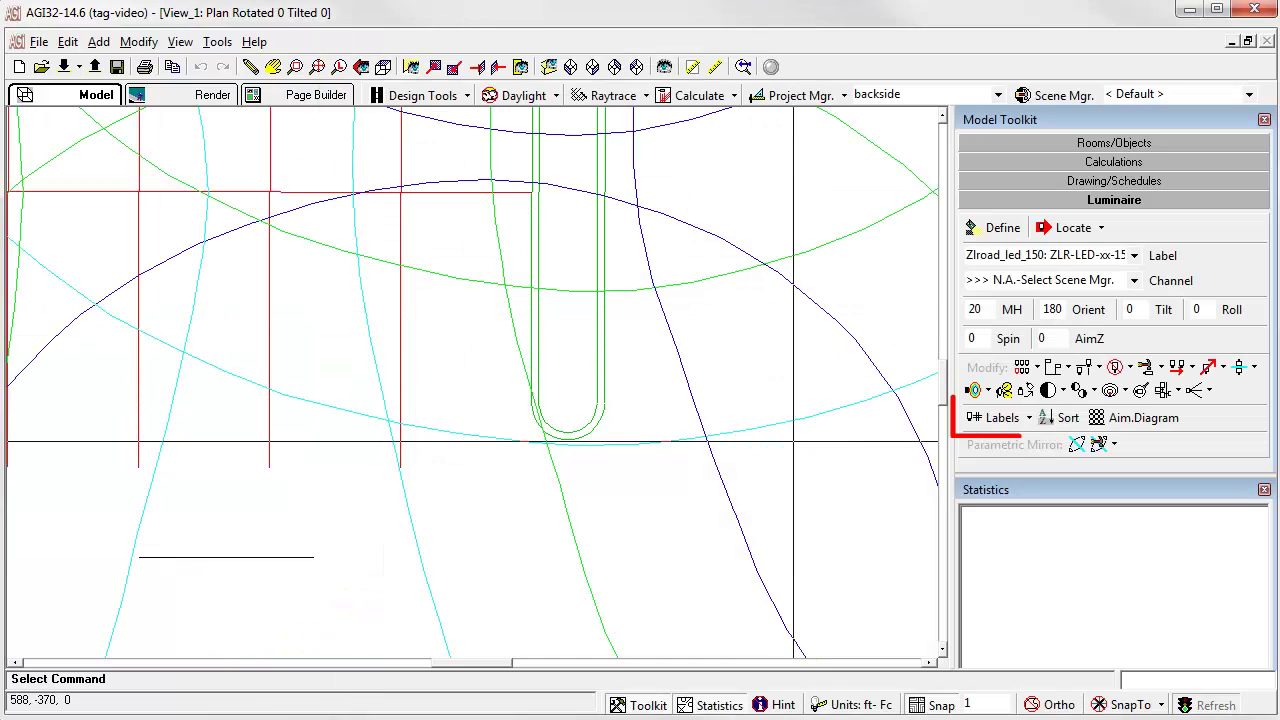
Turn on luminaire name labels, one per arrangement or group (e.g. Group AB, Zlroad_led_150-triple)
click(1012, 424)
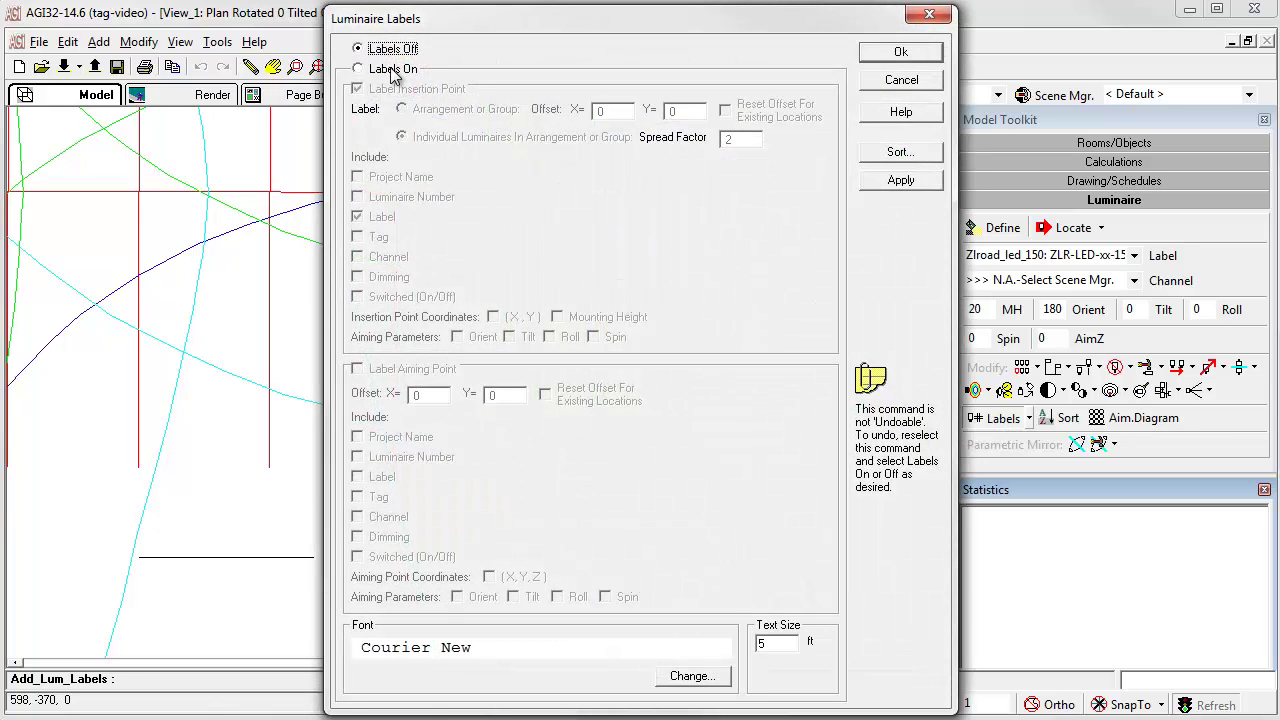
click(392, 69)
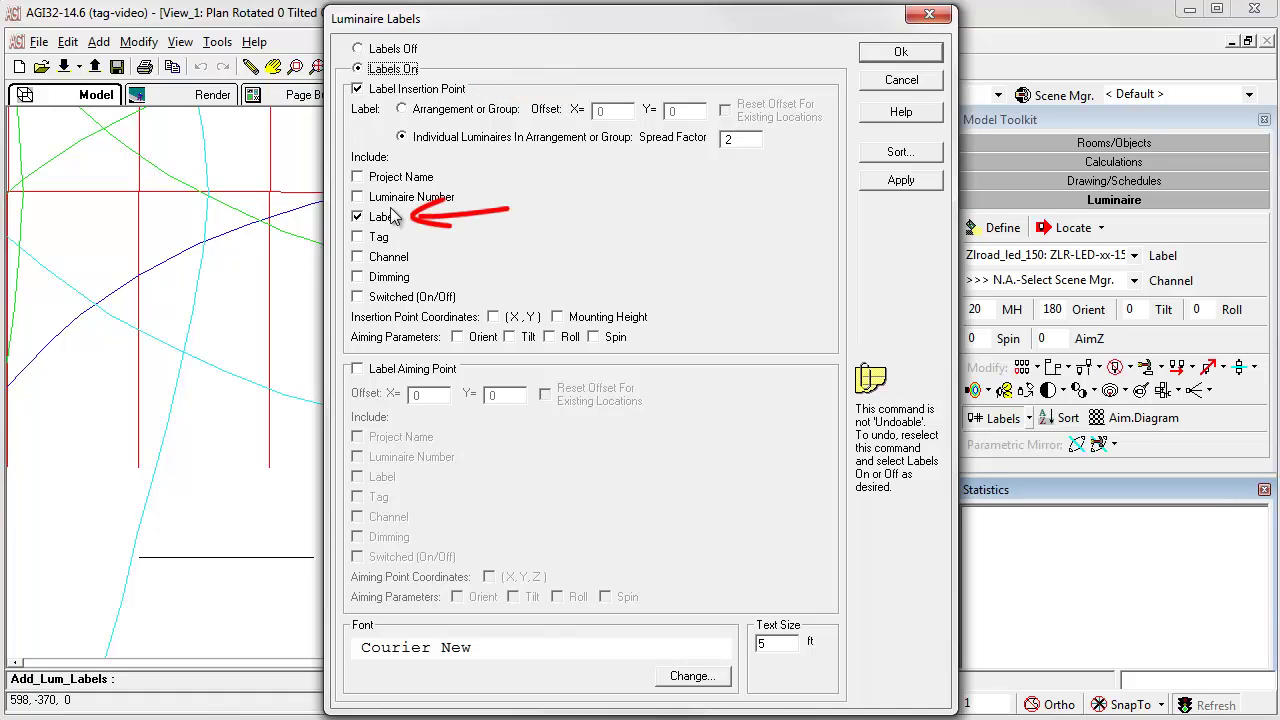
click(401, 110)
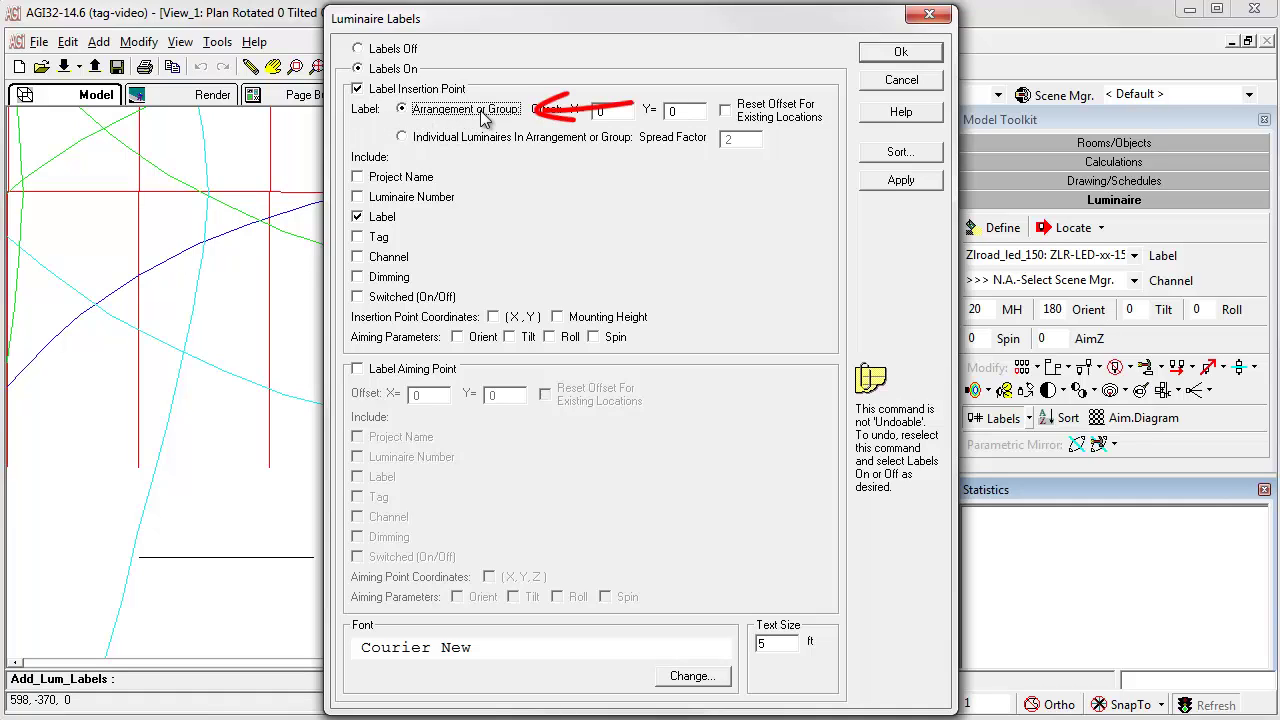
click(900, 51)
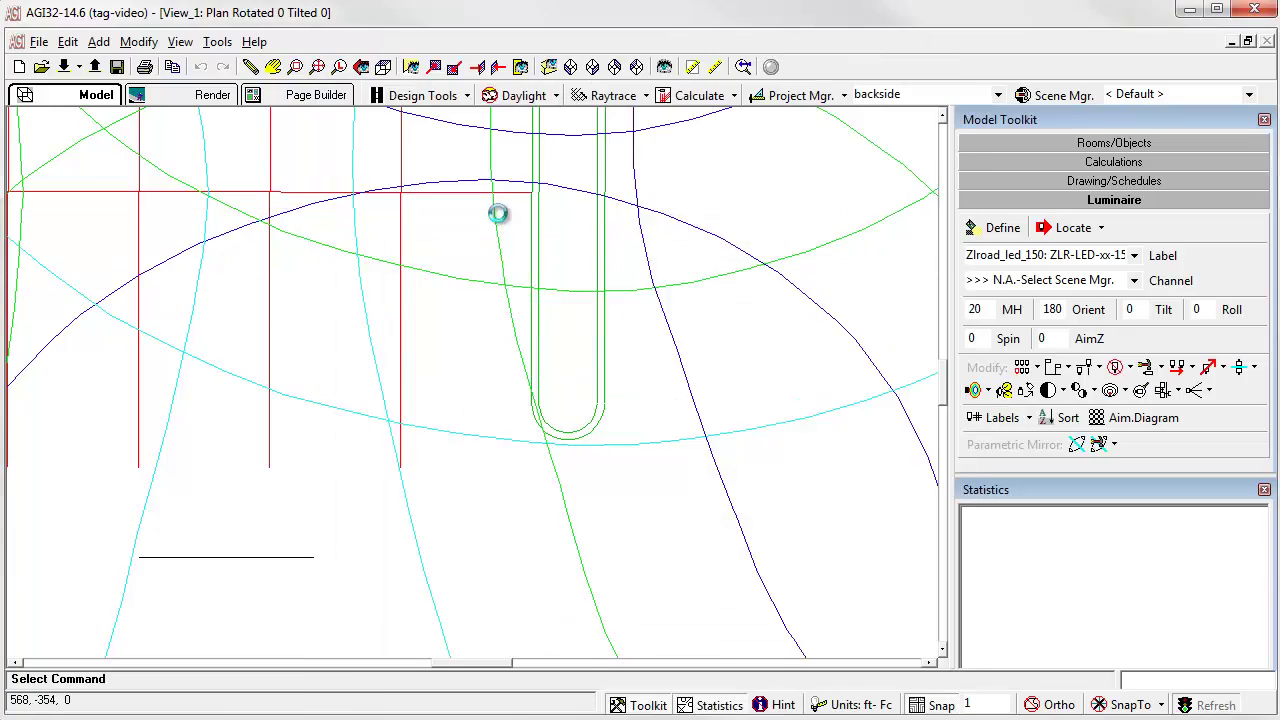
drag(726, 423, 407, 362)
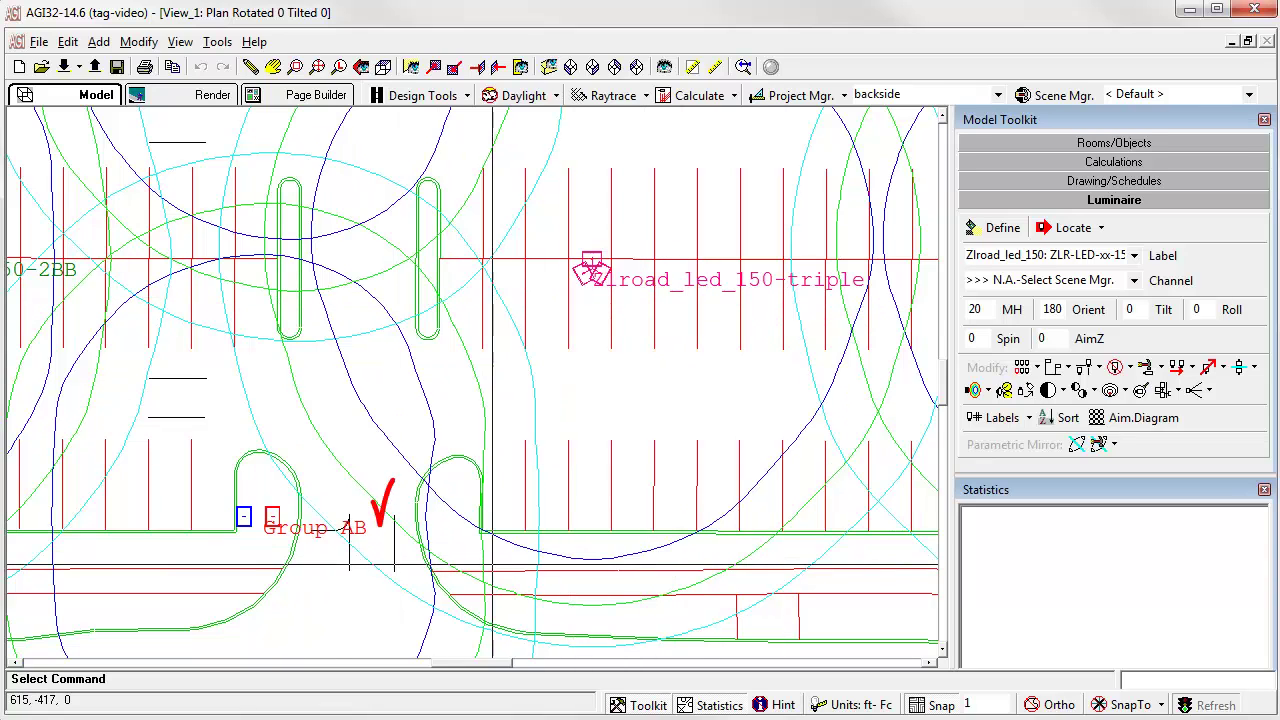
Switch labels to tag only (no name) on each individual luminaire, including grouped heads
click(995, 426)
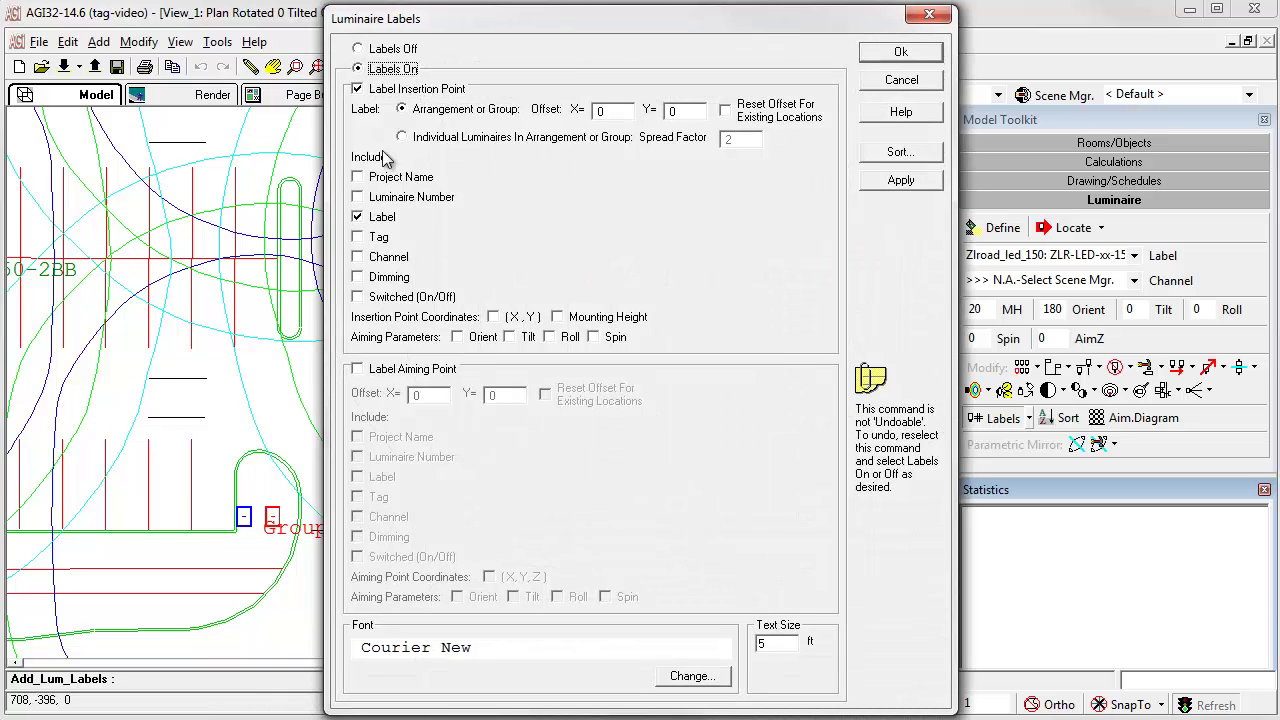
click(360, 235)
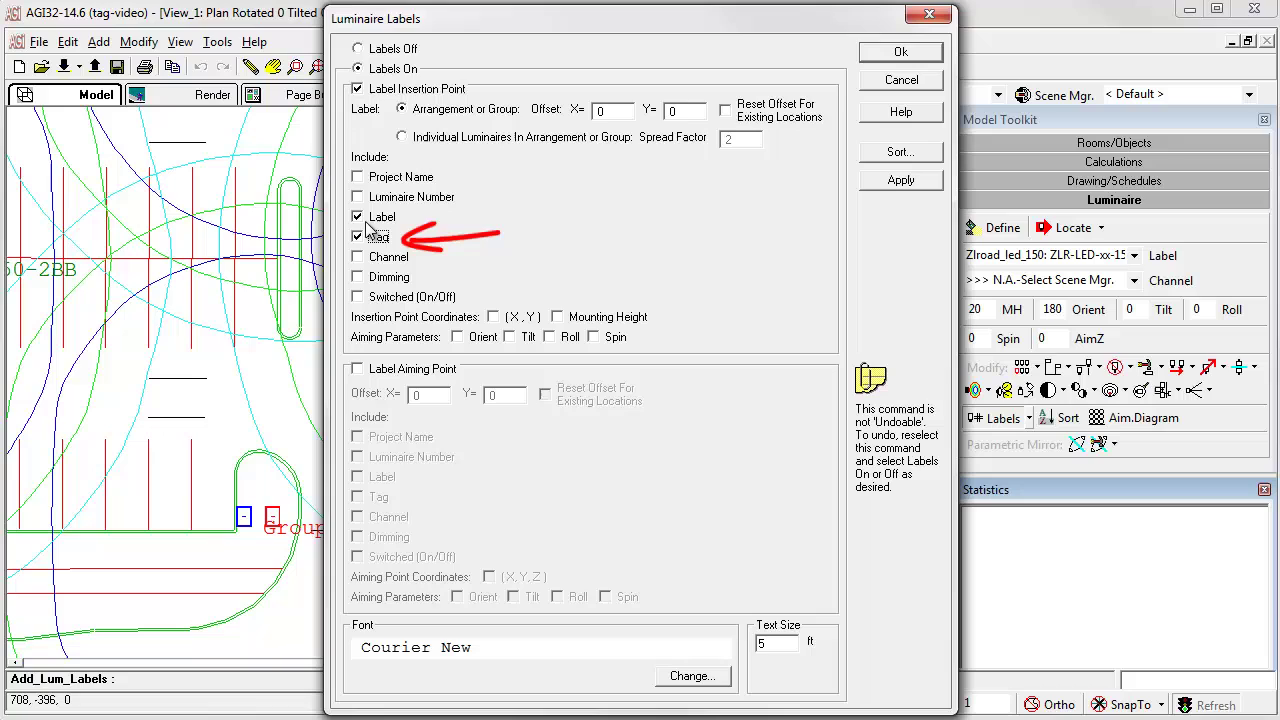
click(360, 219)
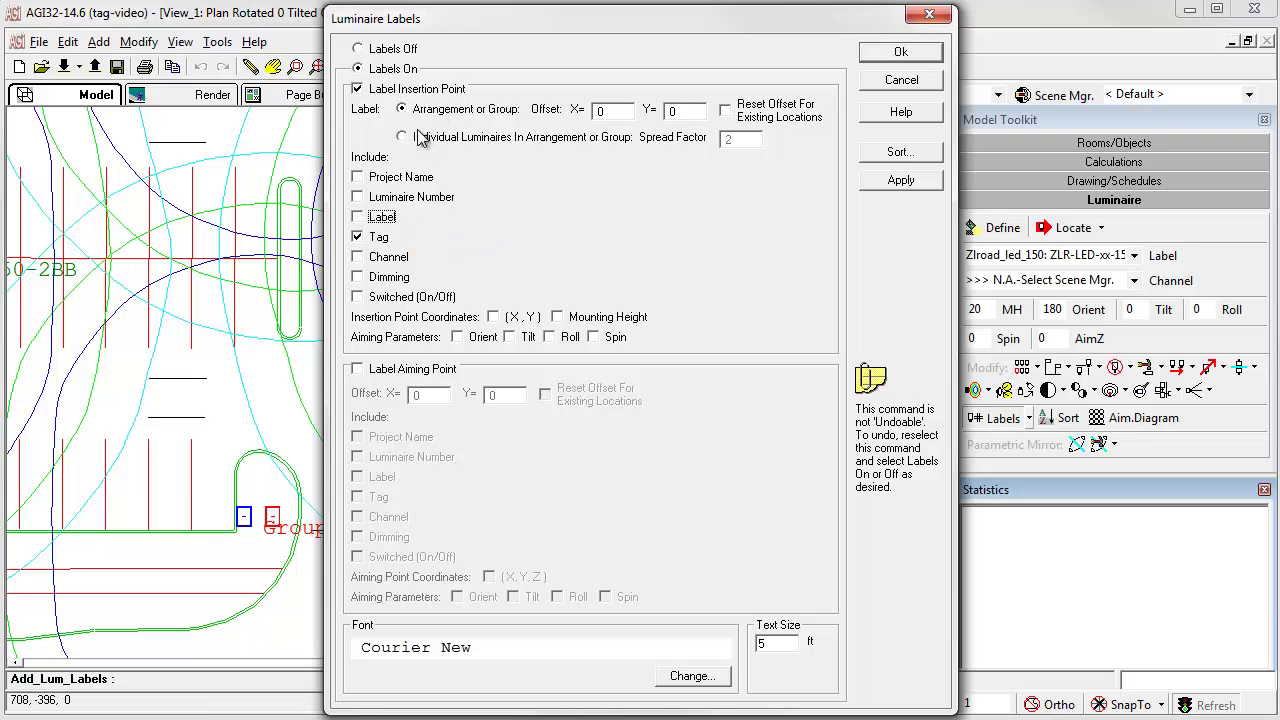
click(414, 139)
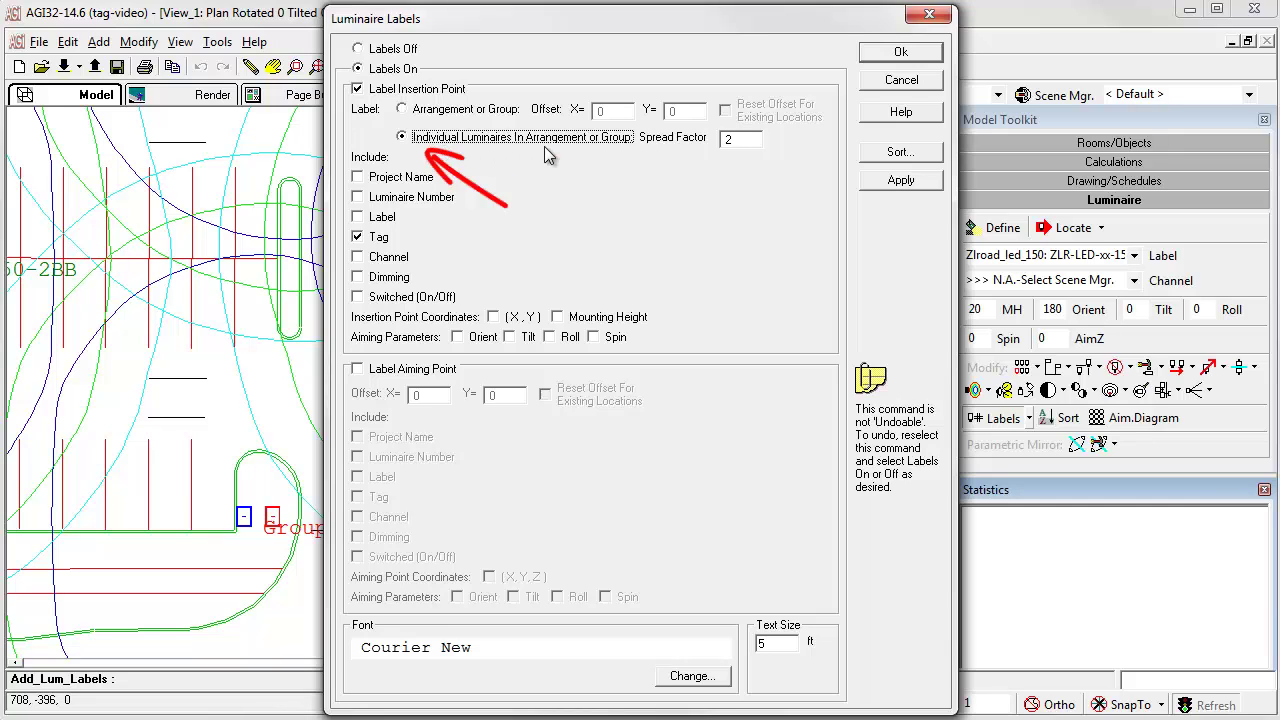
click(902, 52)
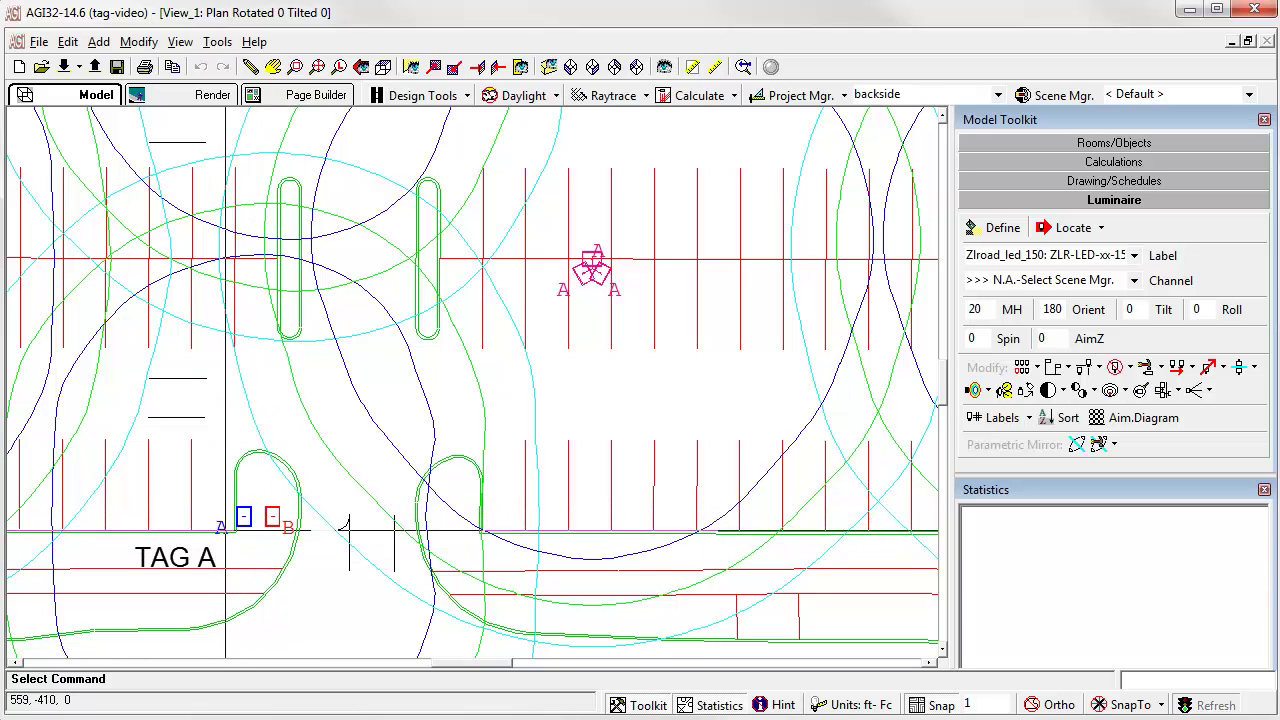
click(278, 497)
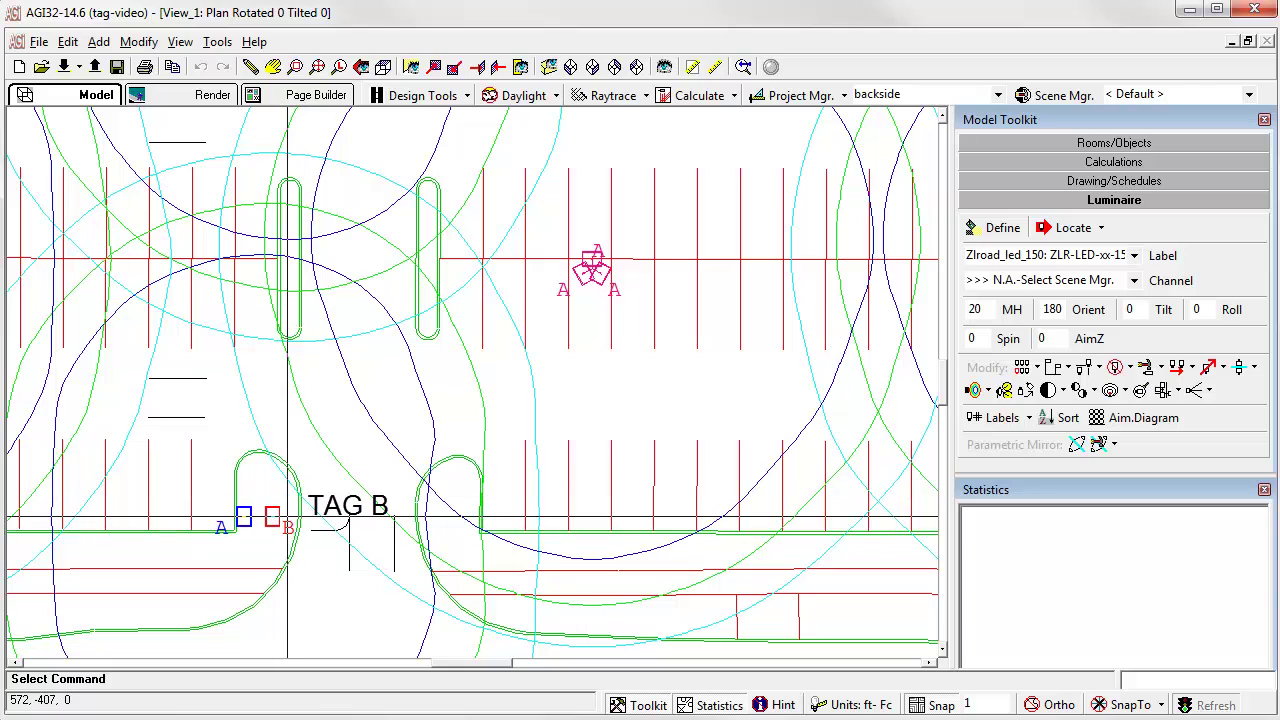
click(620, 263)
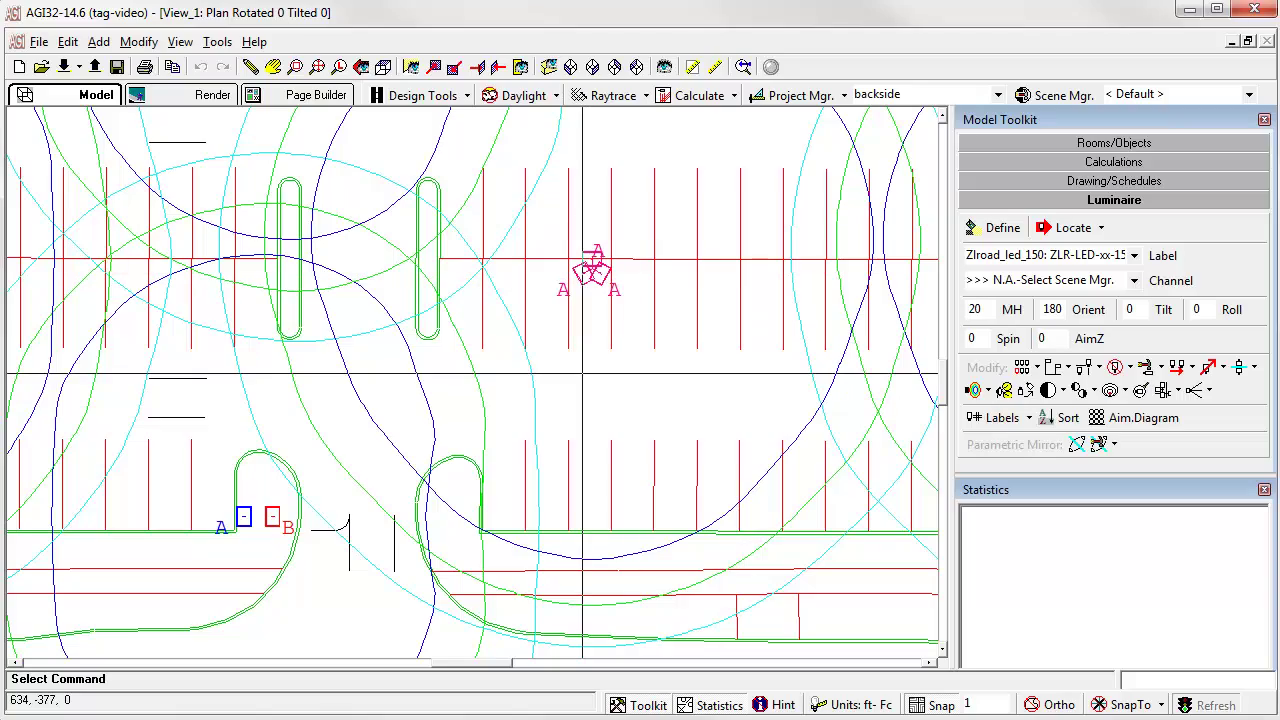
Zoom out and pan to the Tag Summary table counting A 36, B 6, Bw 17
scroll(590, 268, down, 3)
drag(692, 370, 251, 557)
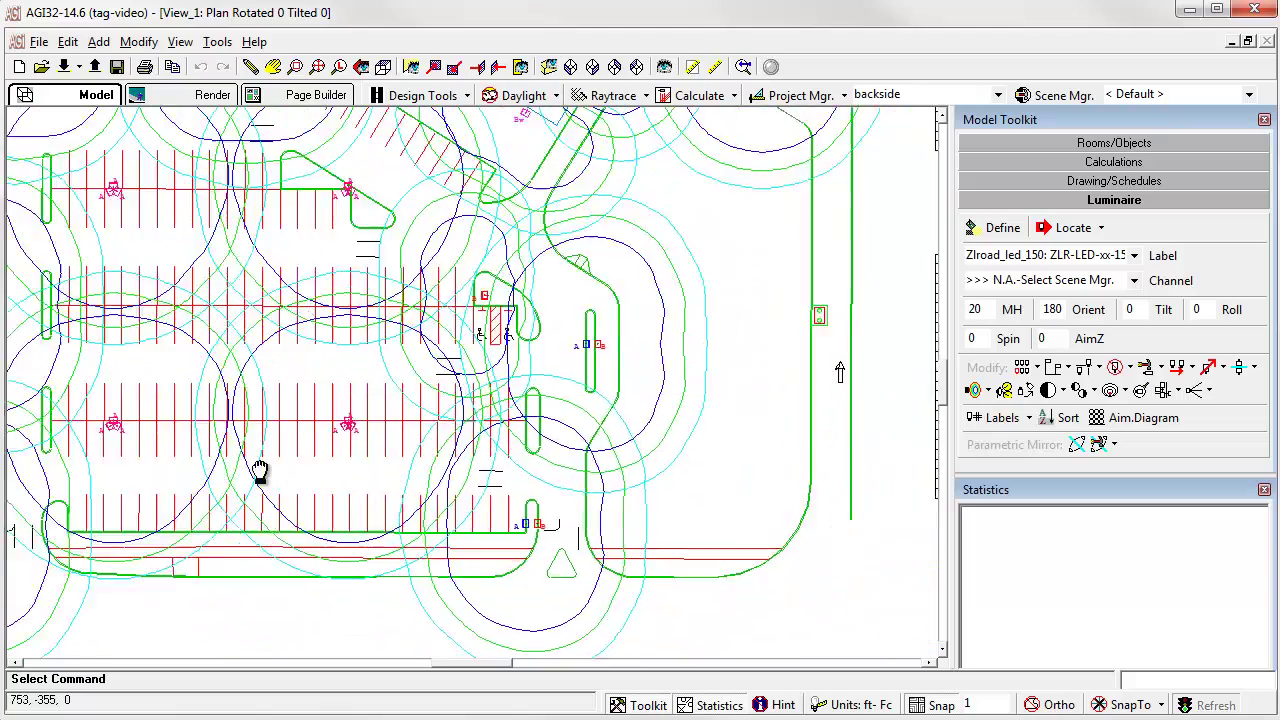
mouse_move(480, 560)
mouse_down()
mouse_move(354, 571)
mouse_move(273, 557)
mouse_up()
scroll(472, 382, up, 3)
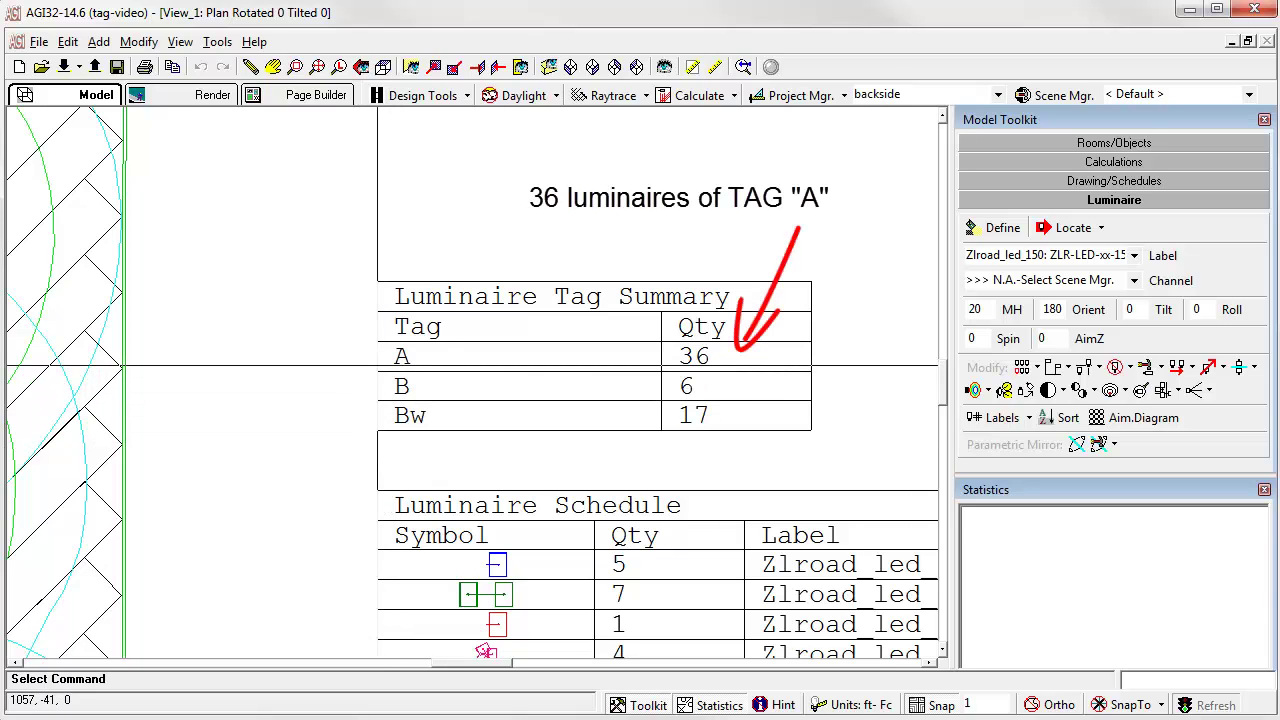
scroll(378, 367, down, 2)
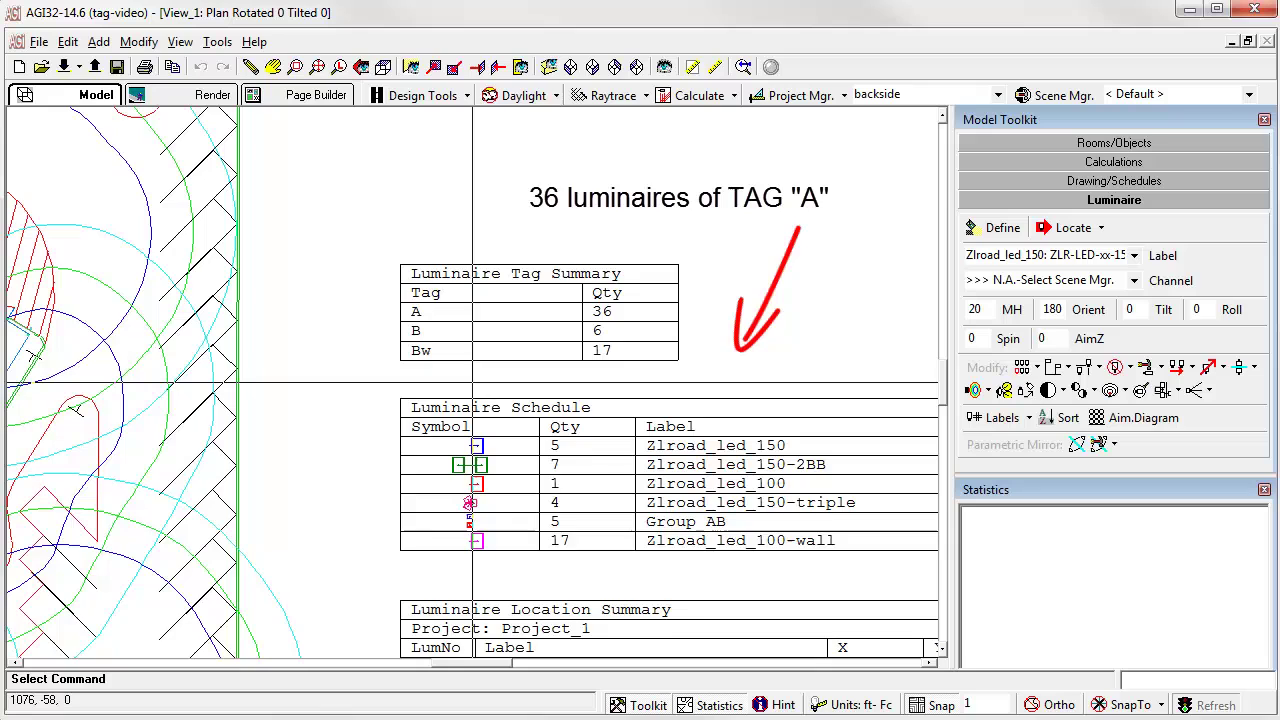
scroll(378, 367, up, 1)
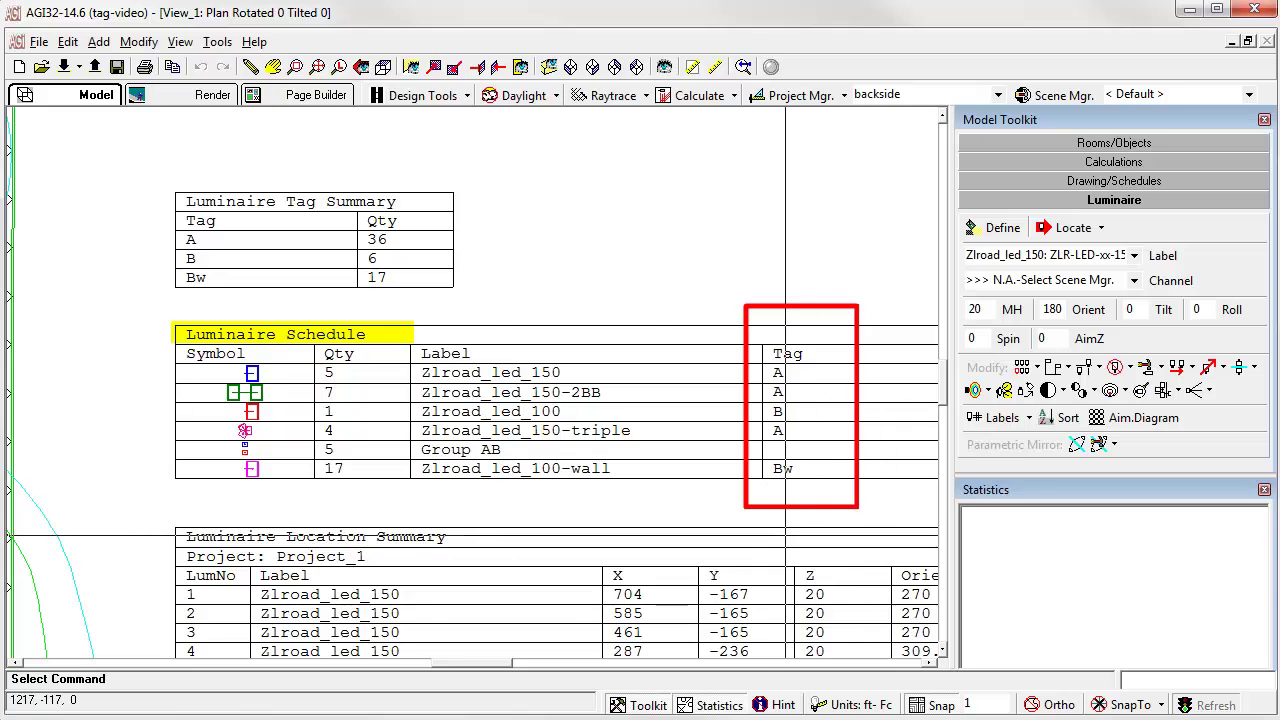
Pan across the Luminaire Location Summary table to show its Tag (Qty) column
scroll(458, 355, down, 2)
drag(458, 315, 483, 300)
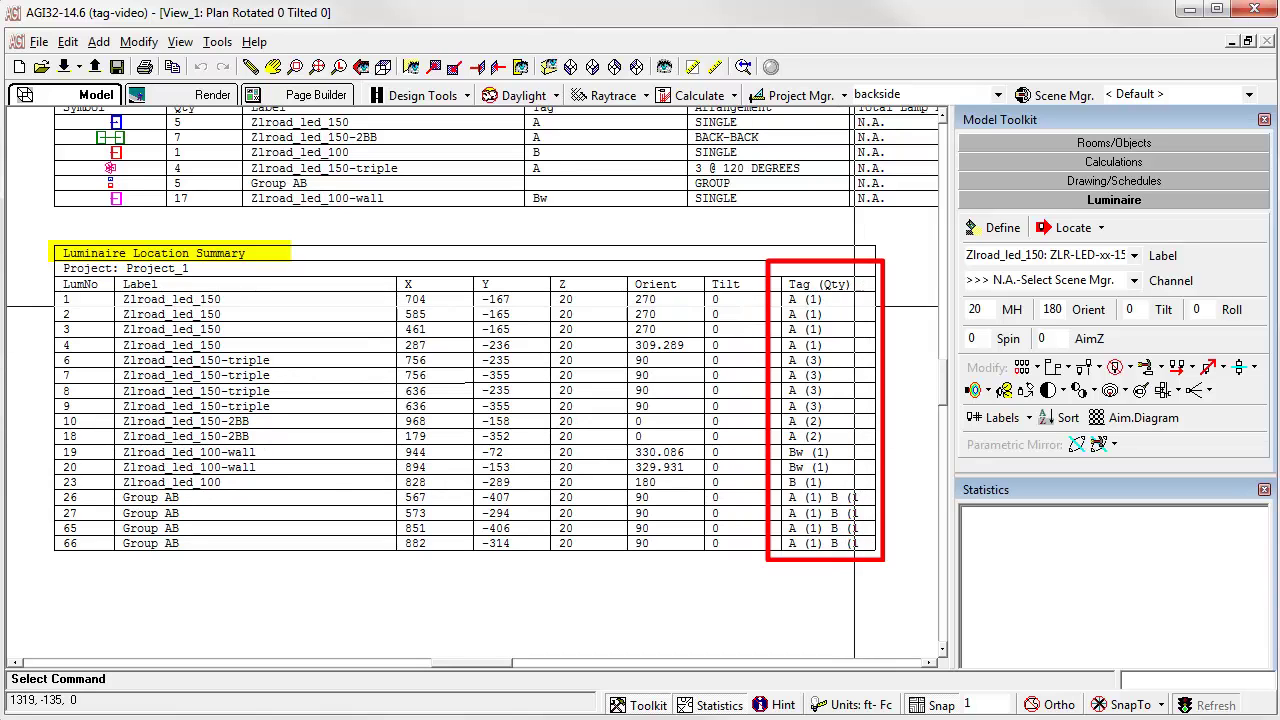
drag(826, 313, 456, 328)
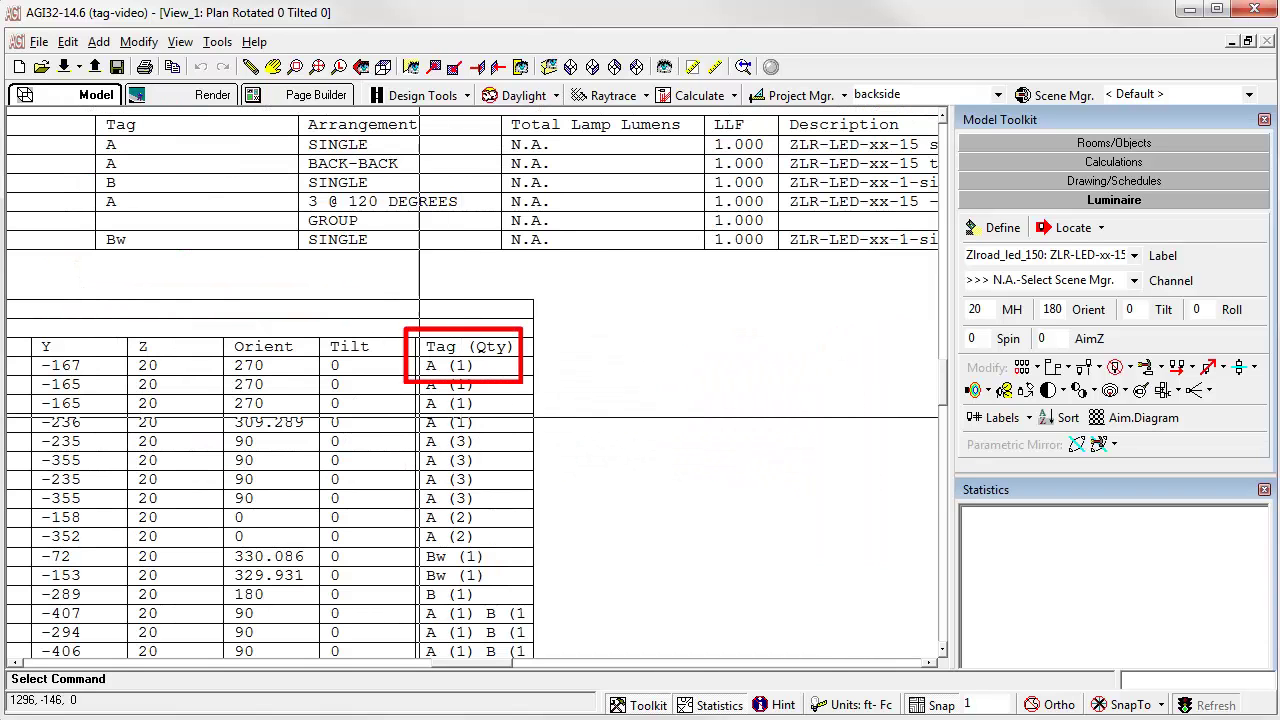
drag(339, 363, 684, 380)
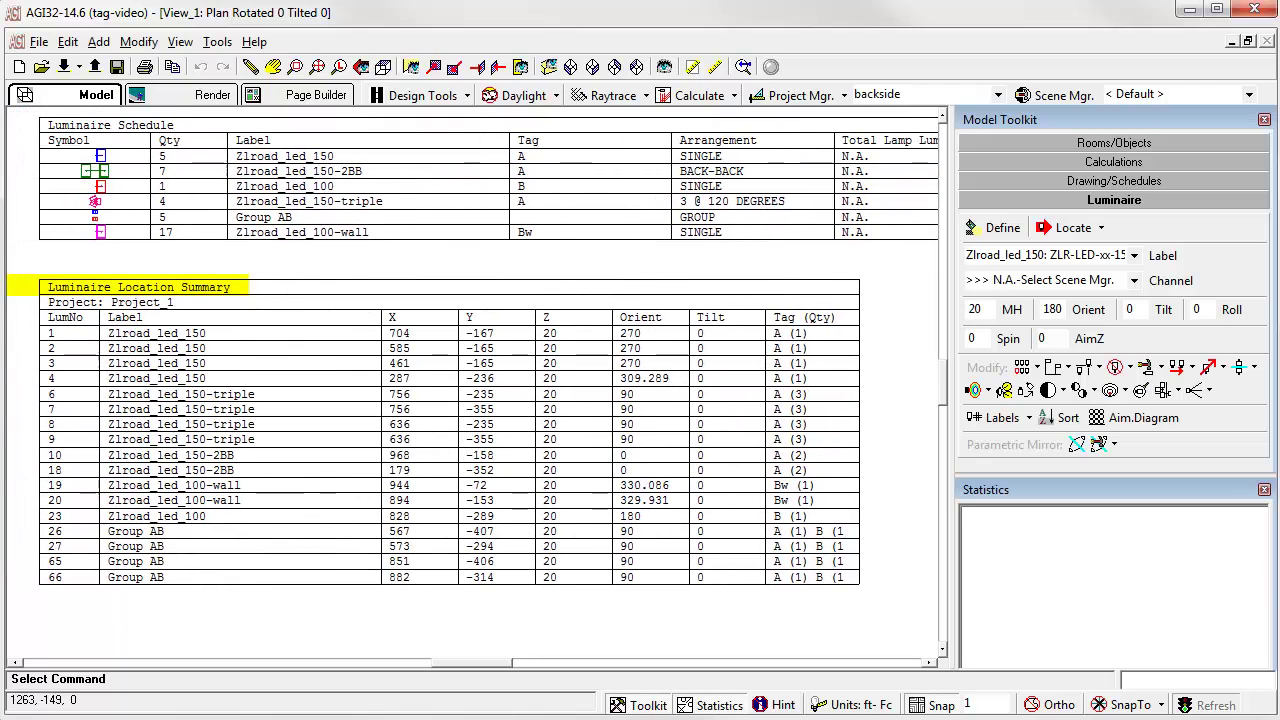